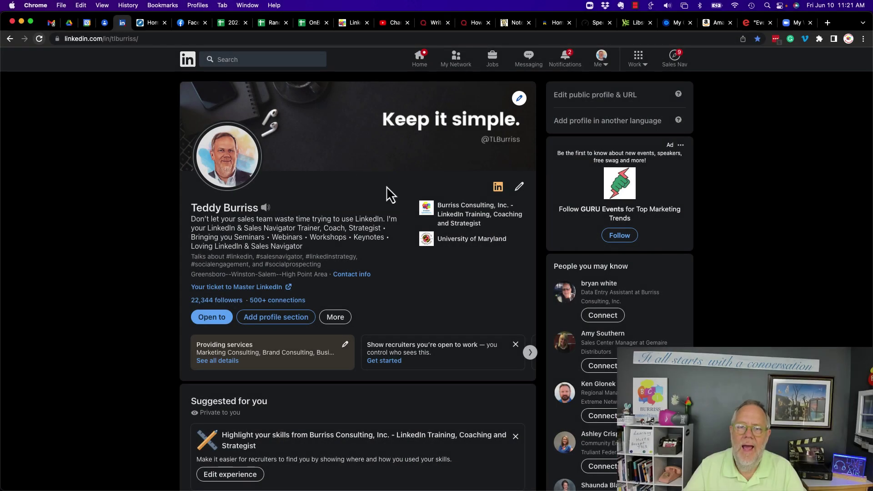
Step: Go to the home feed and expand the 4 comments on the title-versus-pay poll
left_click(190, 62)
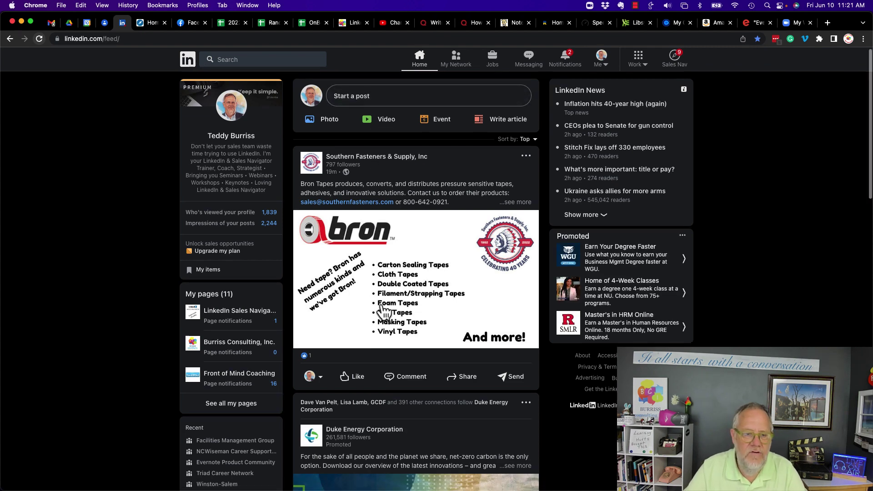
scroll(355, 327, "down", 2)
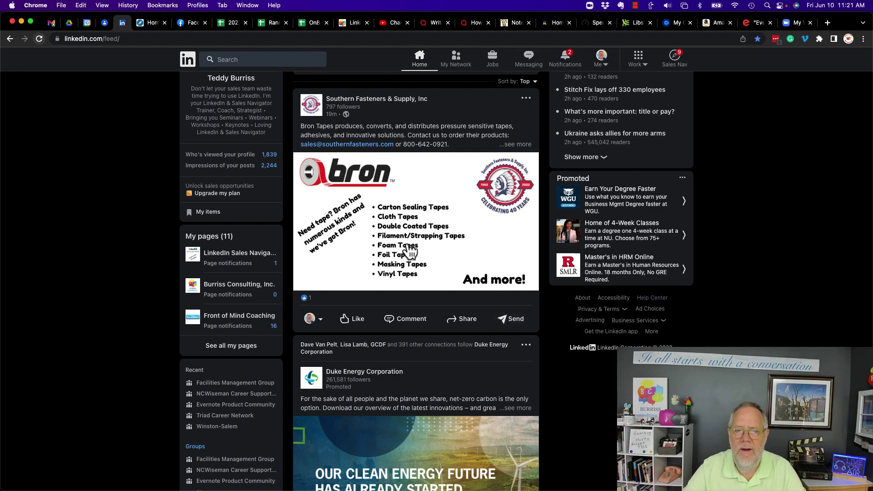
scroll(446, 289, "down", 4)
scroll(446, 289, "down", 2)
scroll(446, 290, "down", 3)
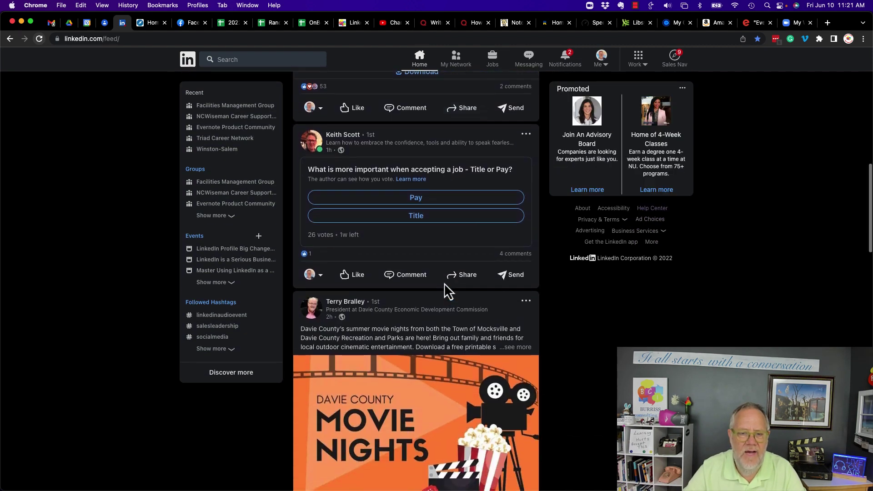
left_click(524, 239)
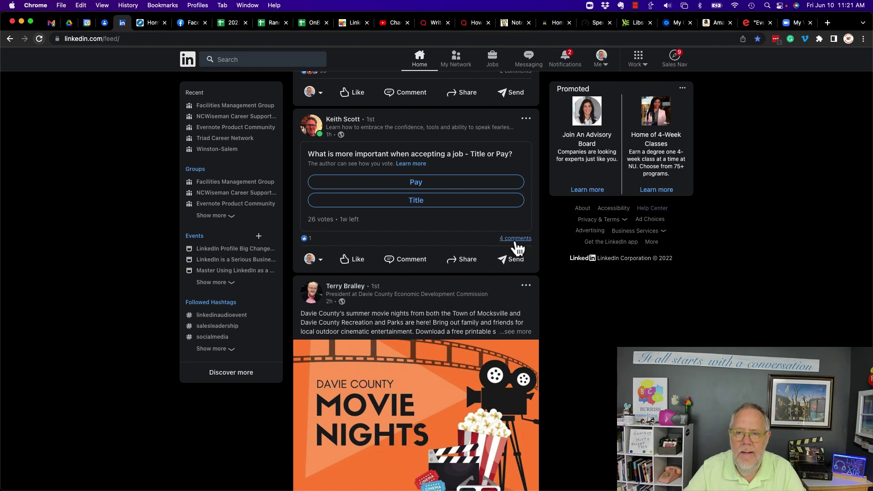
scroll(440, 341, "down", 1)
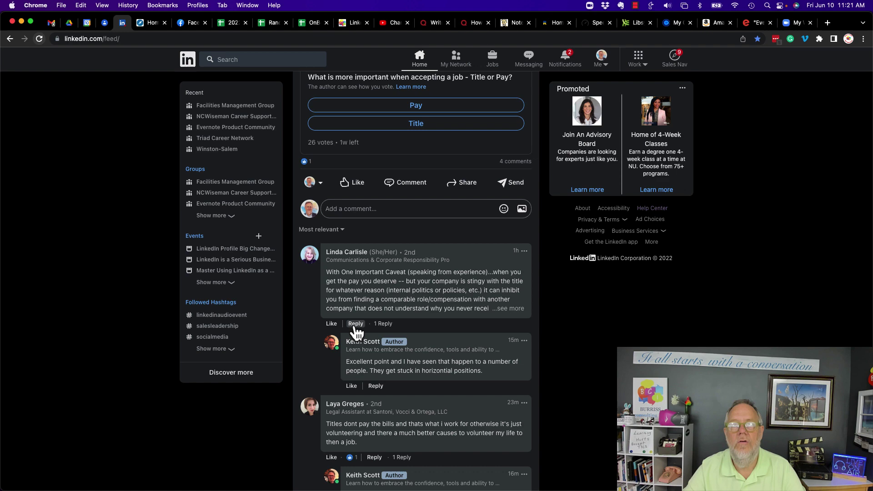
Step: Review the Visibility options under Settings & Privacy, then go back to LinkedIn
left_click(420, 58)
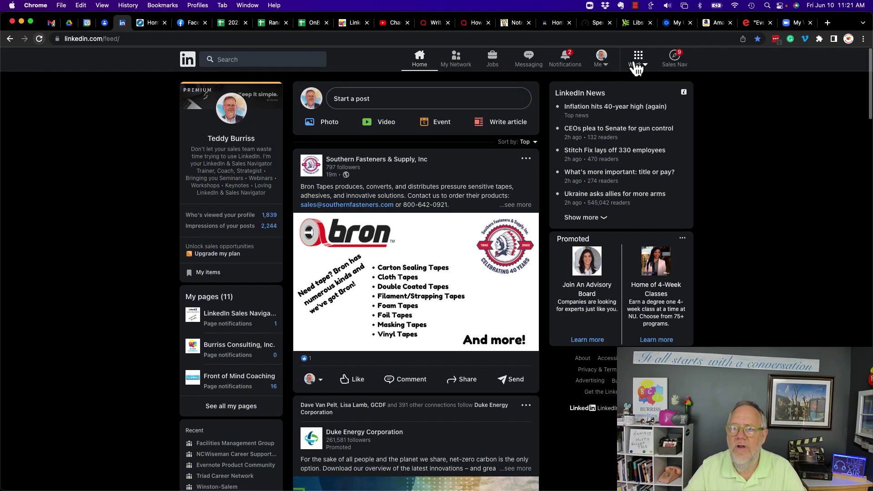
left_click(601, 61)
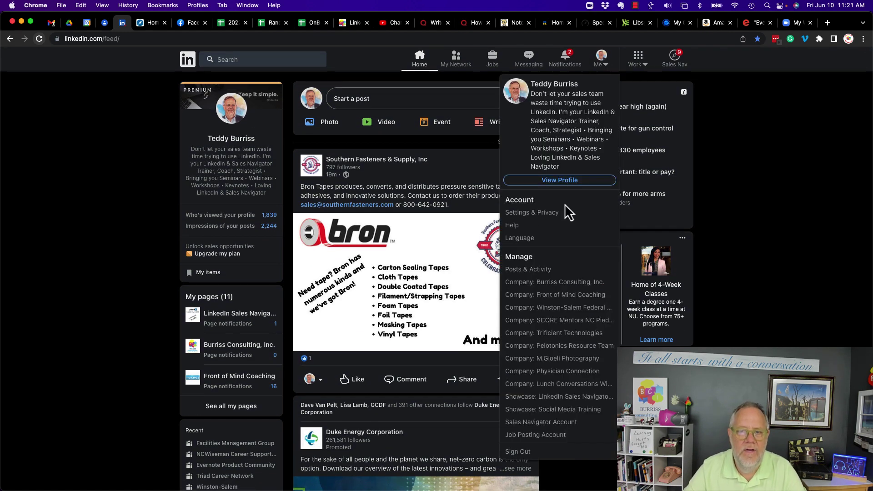
left_click(534, 213)
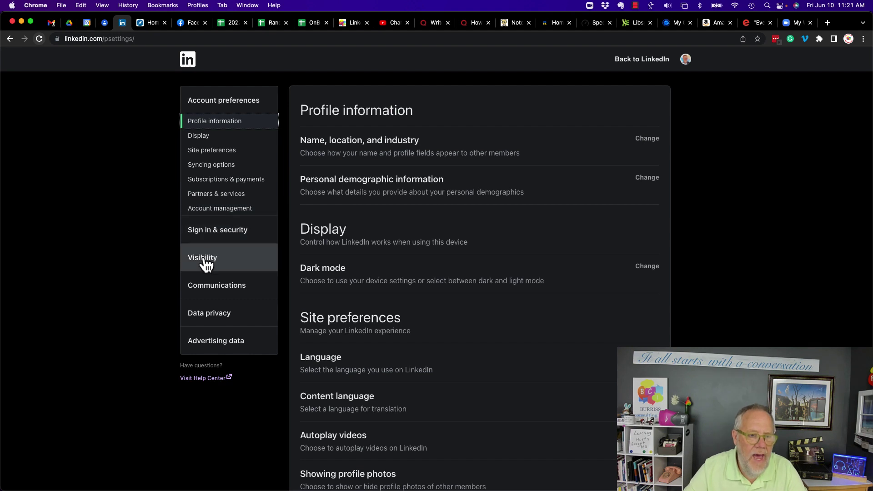
left_click(203, 258)
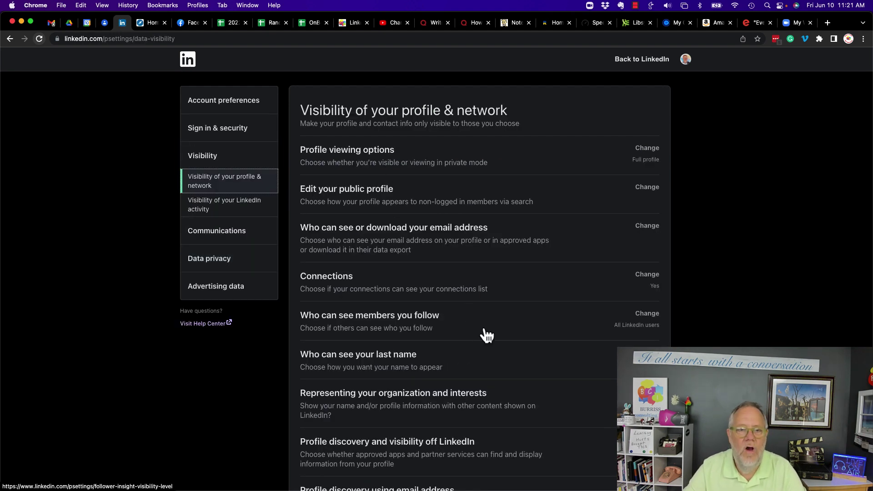
scroll(483, 334, "down", 2)
scroll(486, 334, "down", 2)
scroll(486, 334, "down", 2)
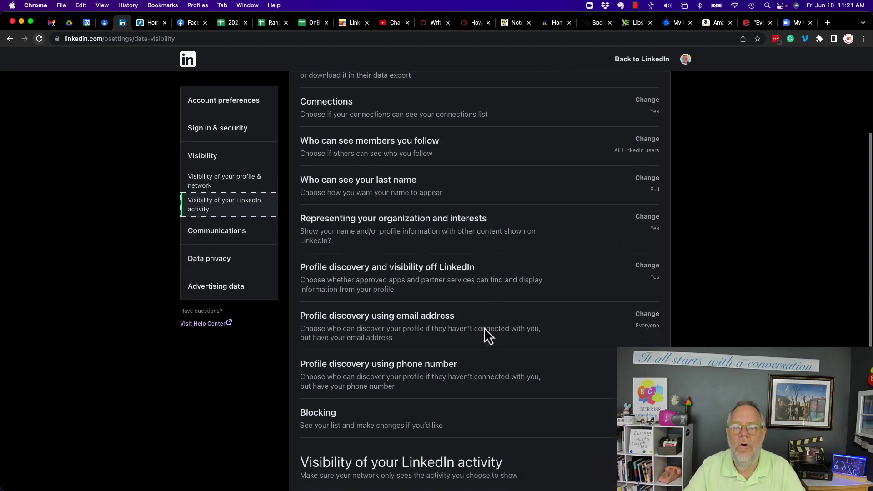
scroll(486, 335, "down", 2)
scroll(484, 329, "down", 1)
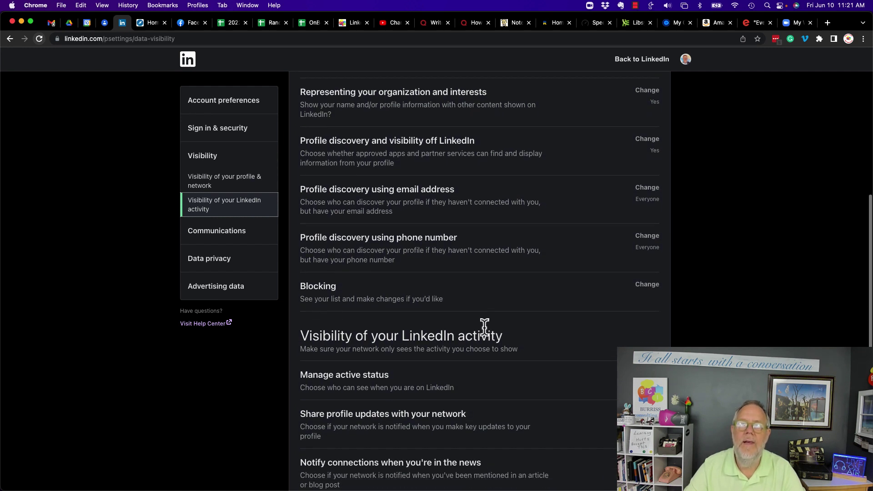
scroll(483, 328, "down", 2)
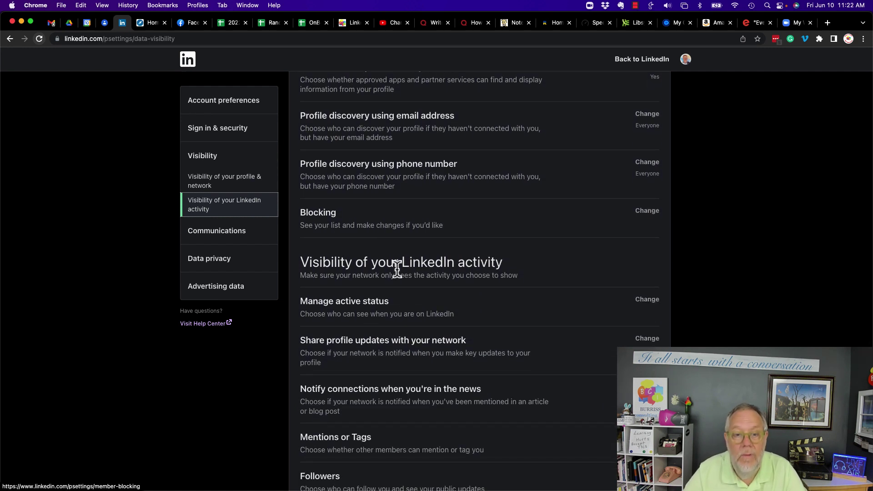
scroll(439, 313, "down", 3)
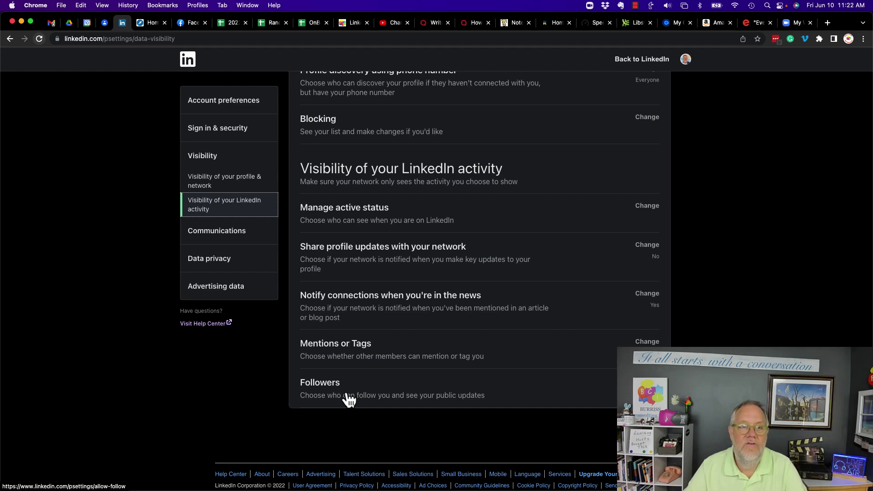
scroll(347, 399, "up", 10)
left_click(640, 61)
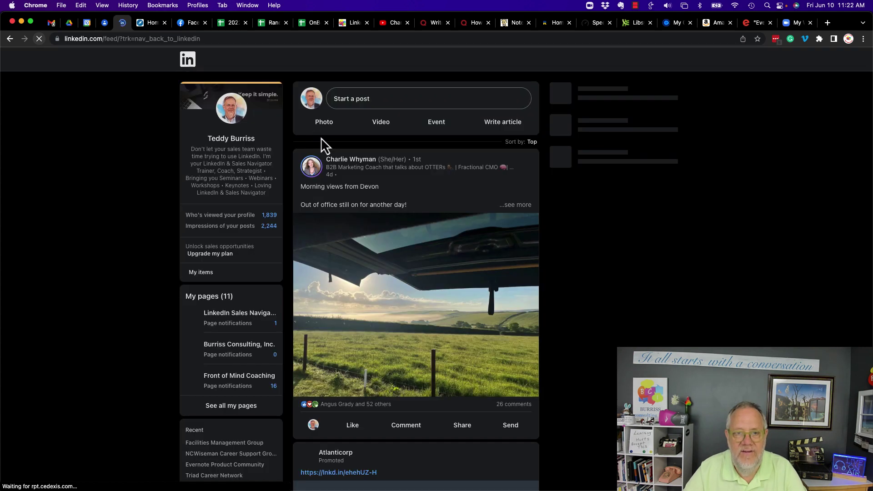
Step: Open your own profile from the feed card and scroll down to its Activity section
left_click(239, 141)
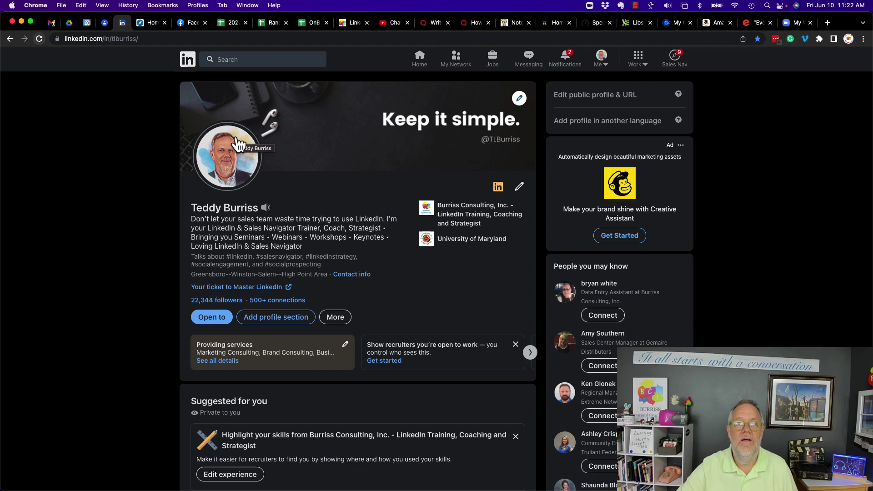
scroll(352, 219, "down", 5)
scroll(353, 218, "down", 3)
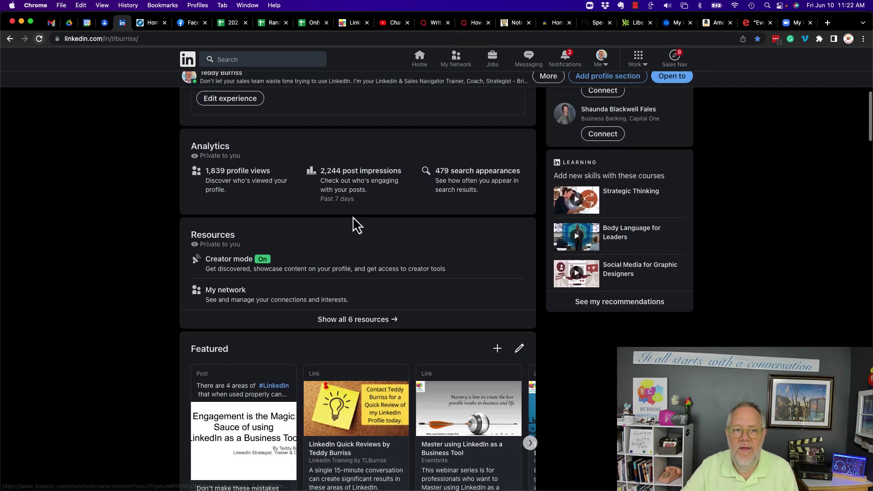
scroll(353, 218, "down", 1)
scroll(353, 219, "down", 2)
scroll(352, 219, "down", 2)
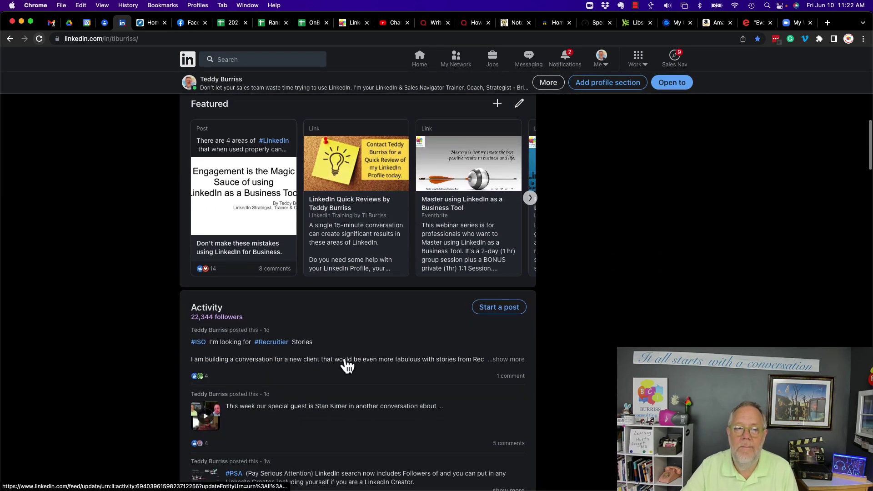
scroll(345, 364, "down", 3)
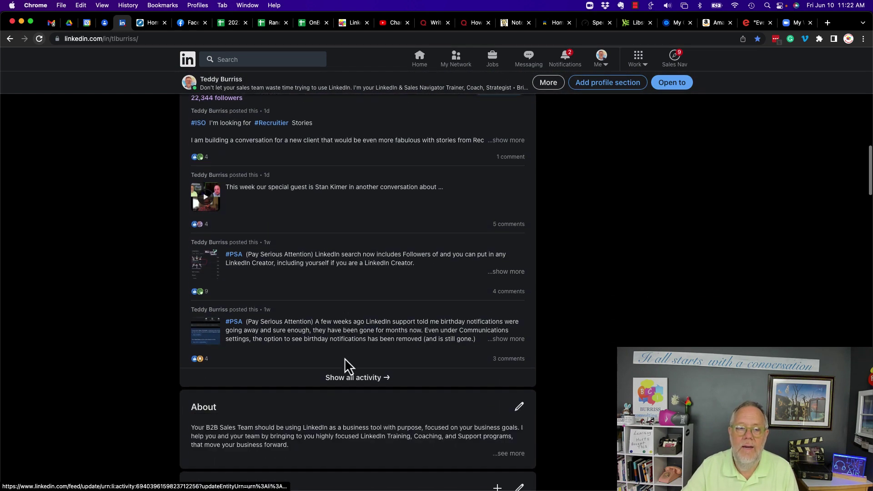
Step: Open 'Show all activity' and try the Articles and Documents filters before settling on Posts
left_click(361, 377)
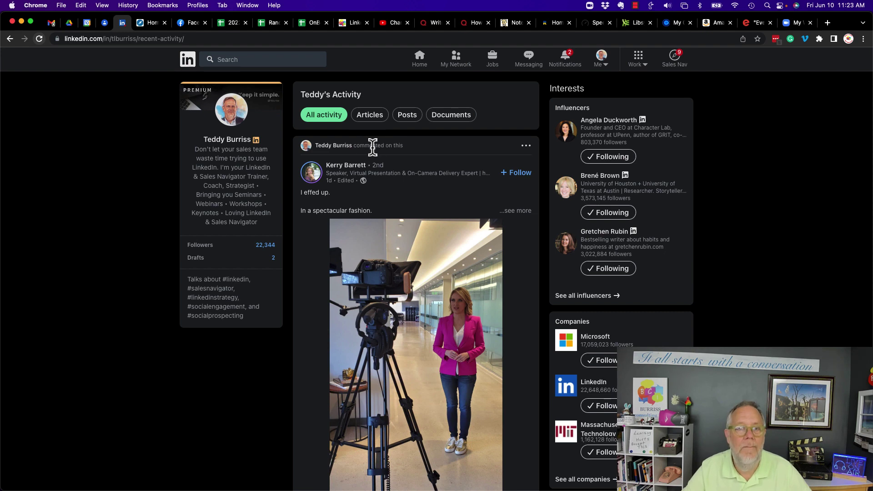
scroll(368, 147, "down", 2)
scroll(374, 155, "down", 3)
scroll(374, 156, "down", 1)
scroll(368, 167, "down", 1)
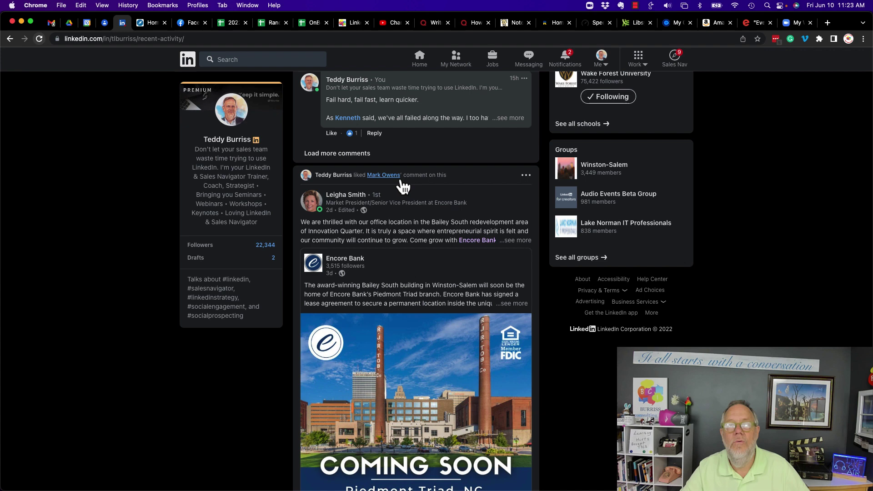
scroll(402, 244, "up", 10)
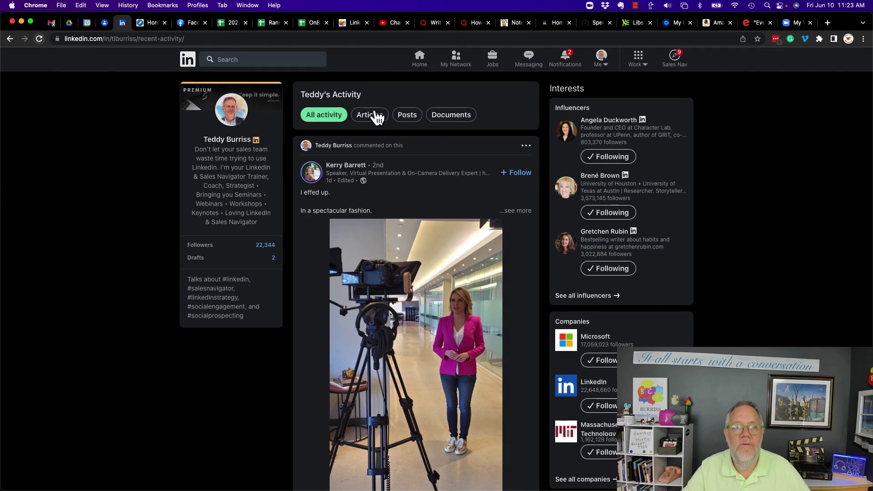
left_click(375, 117)
left_click(444, 118)
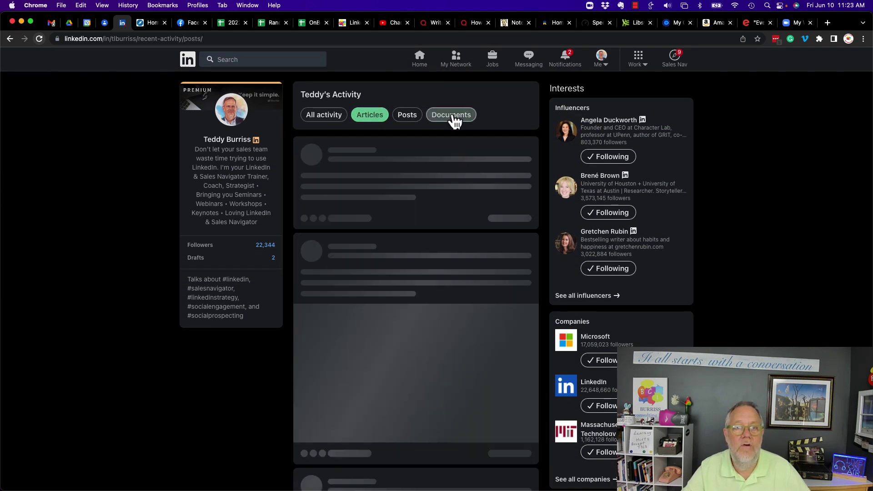
left_click(406, 117)
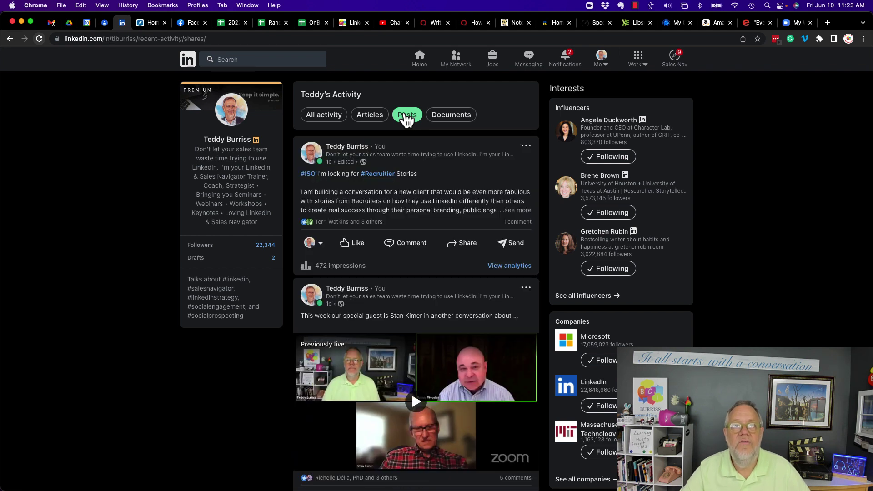